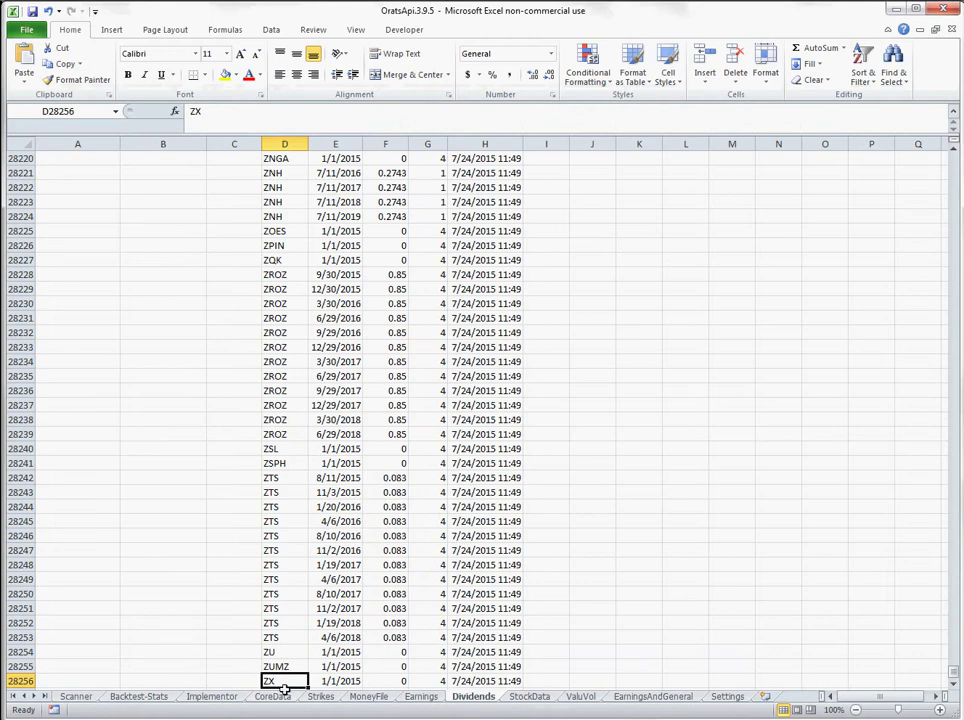
Fetch implied-money data on the MoneyFile sheet and widen the expirDate column so dates read fully
click(366, 699)
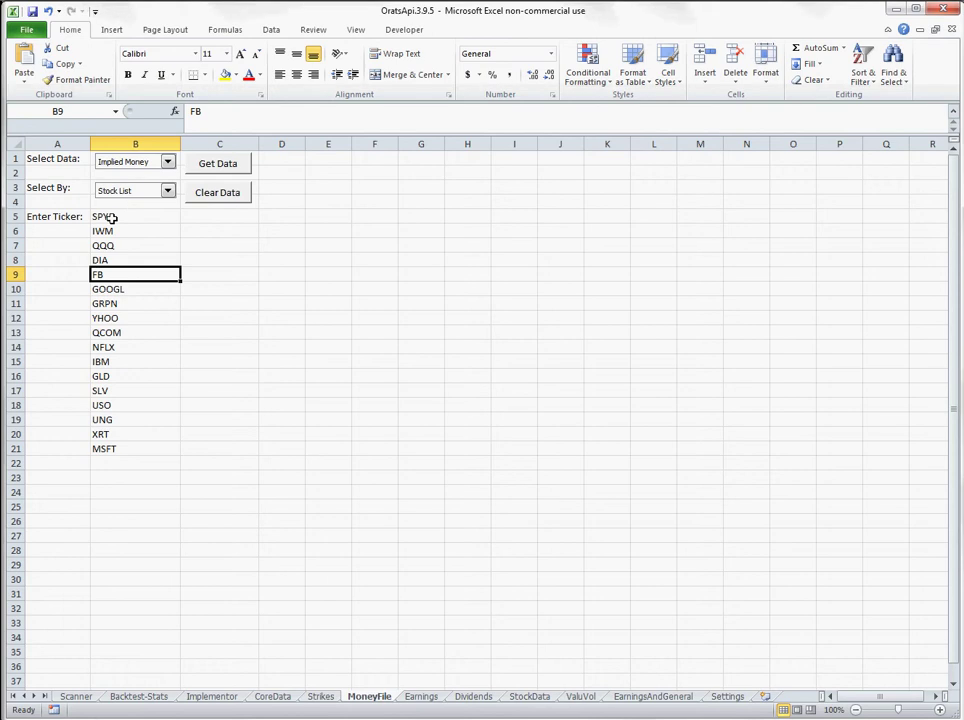
click(207, 163)
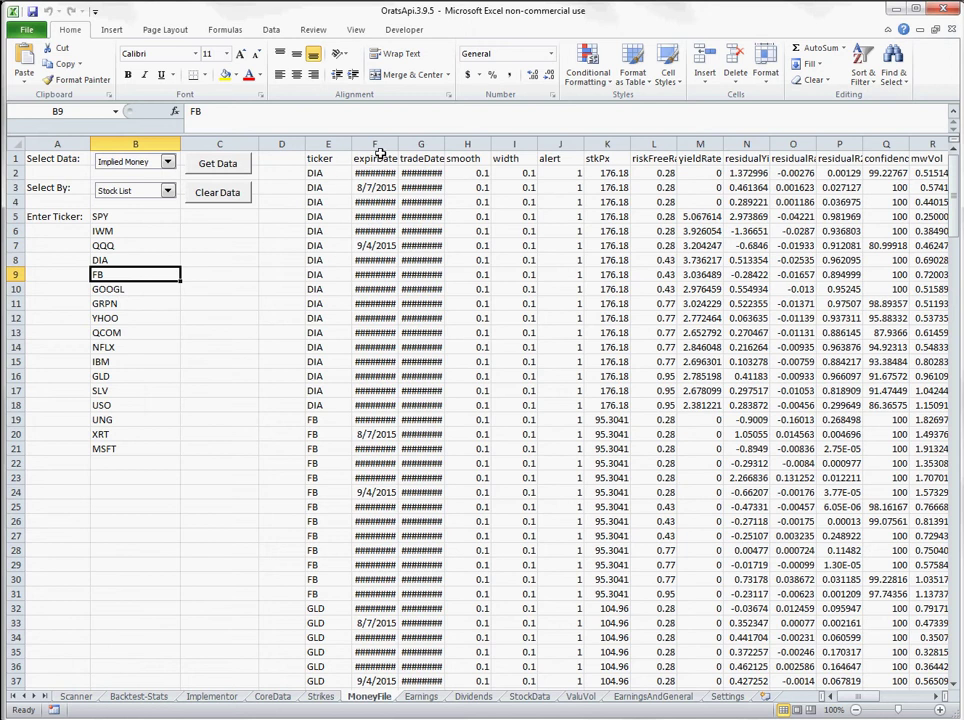
drag(397, 147, 406, 147)
drag(315, 173, 389, 402)
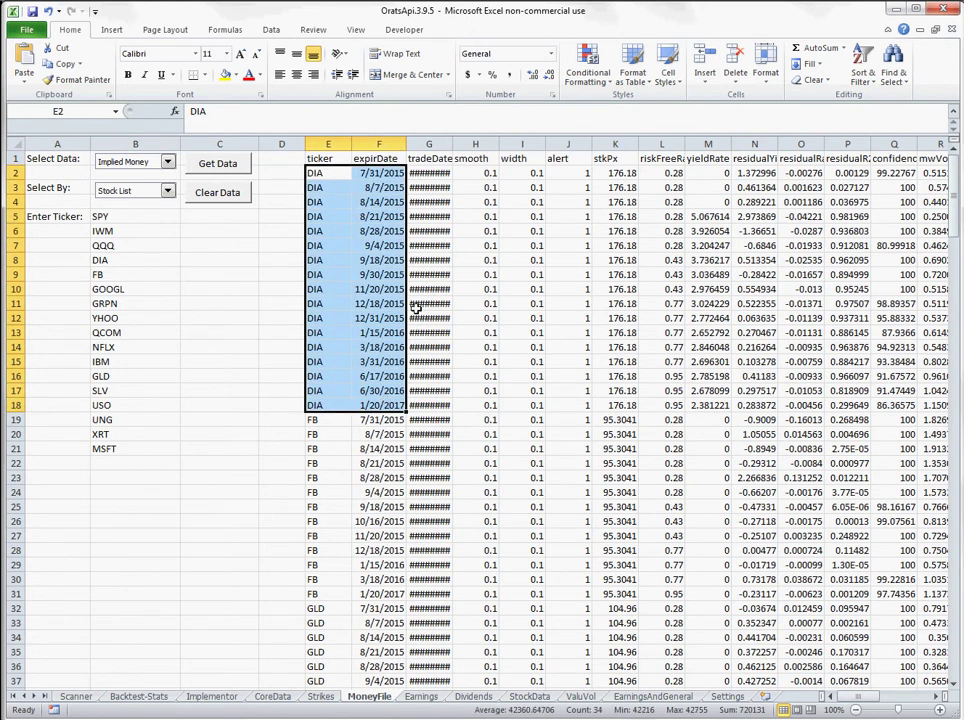
Review the row 2 values from the smooth column rightward
click(481, 173)
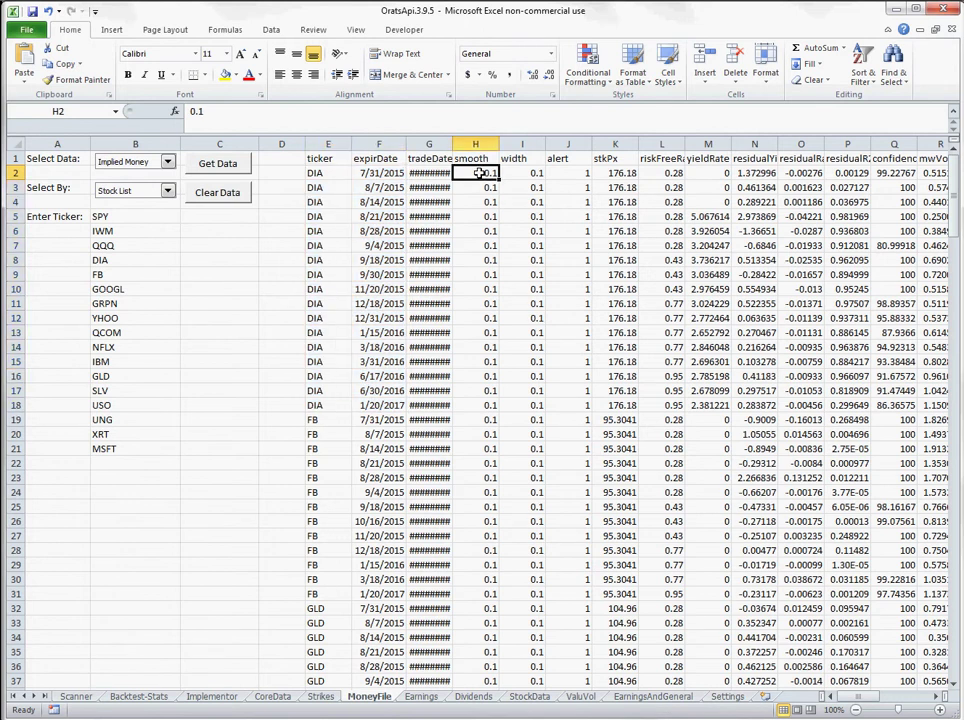
key(Right)
key(Right)
key(Right)
key(Right)
key(Right)
key(Right)
key(Right)
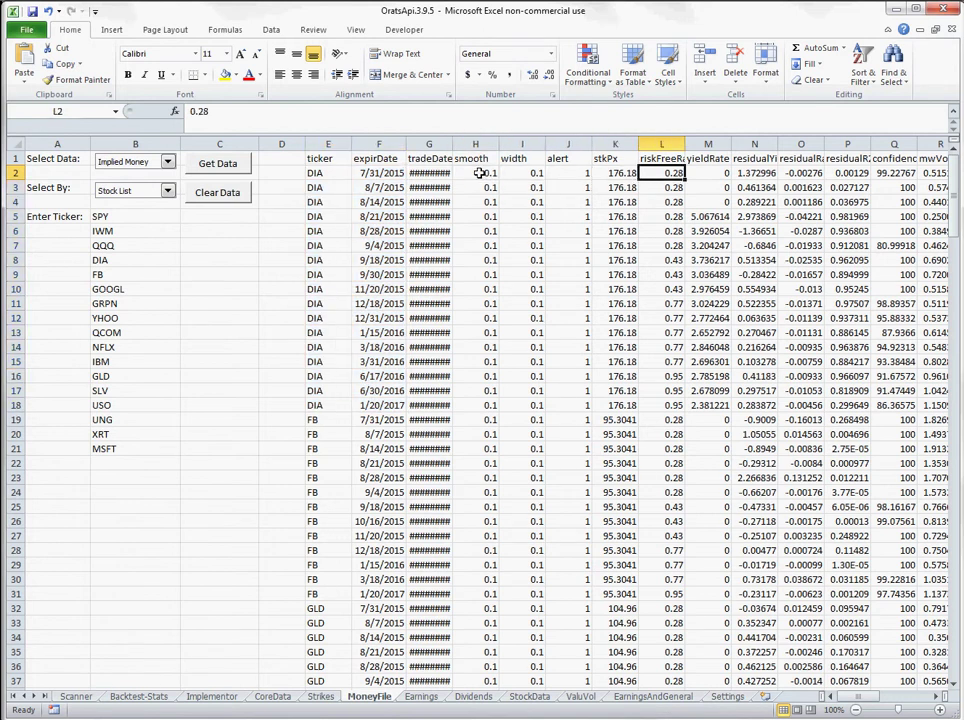
key(Right)
key(Right)
key(Right)
key(Right)
key(Right)
key(Right)
key(Right)
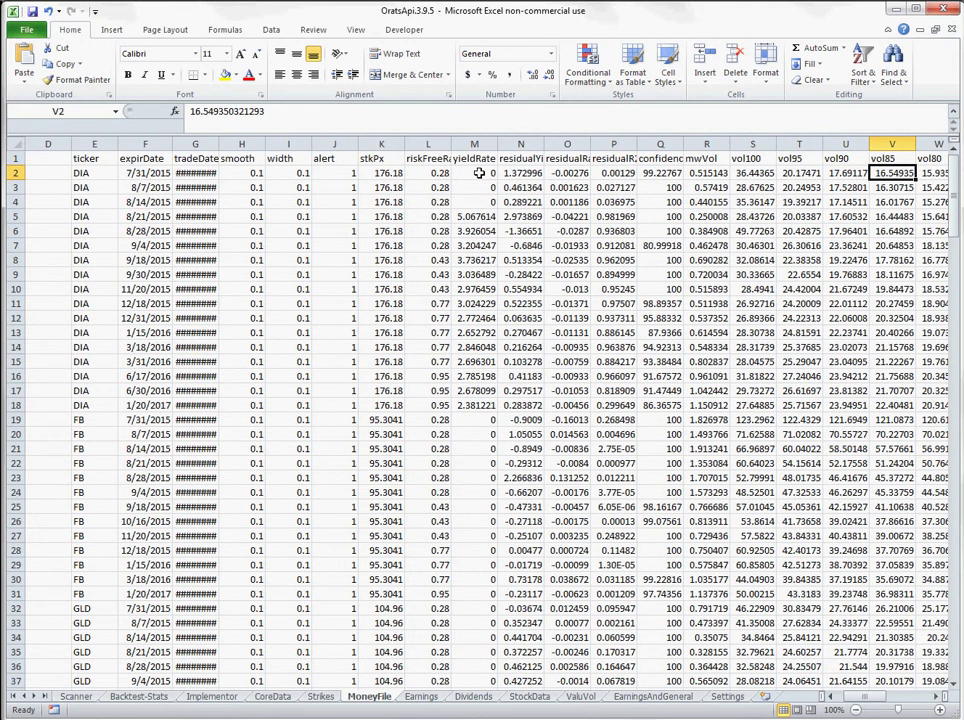
key(Right)
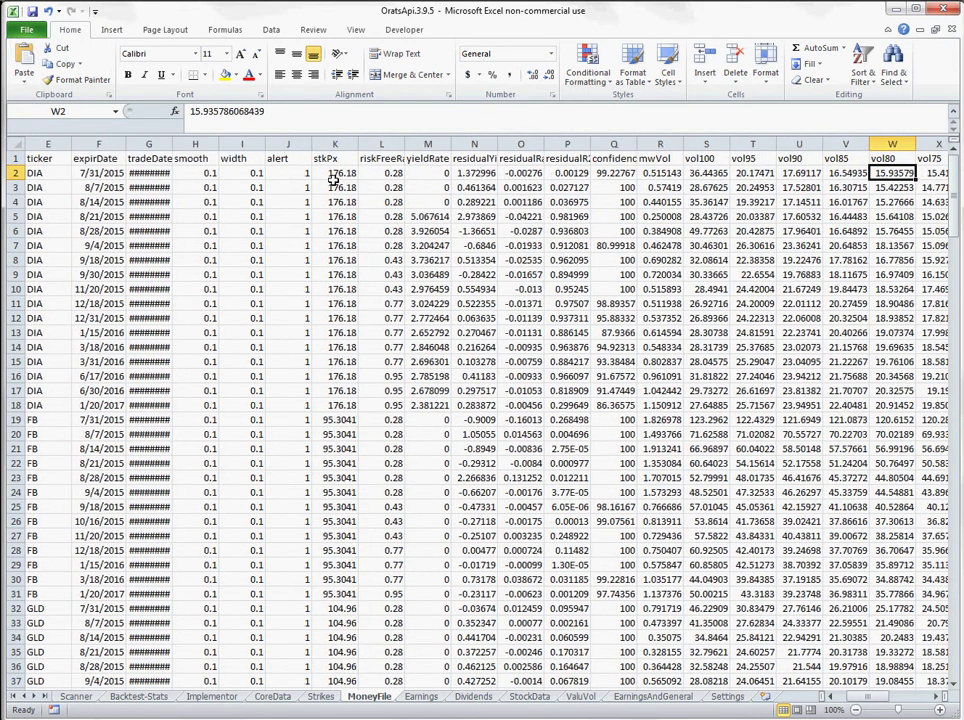
Give the yieldRate-through-volatility columns two-decimal Accounting format and AutoFit them to their headers
drag(428, 143, 856, 143)
drag(770, 143, 770, 143)
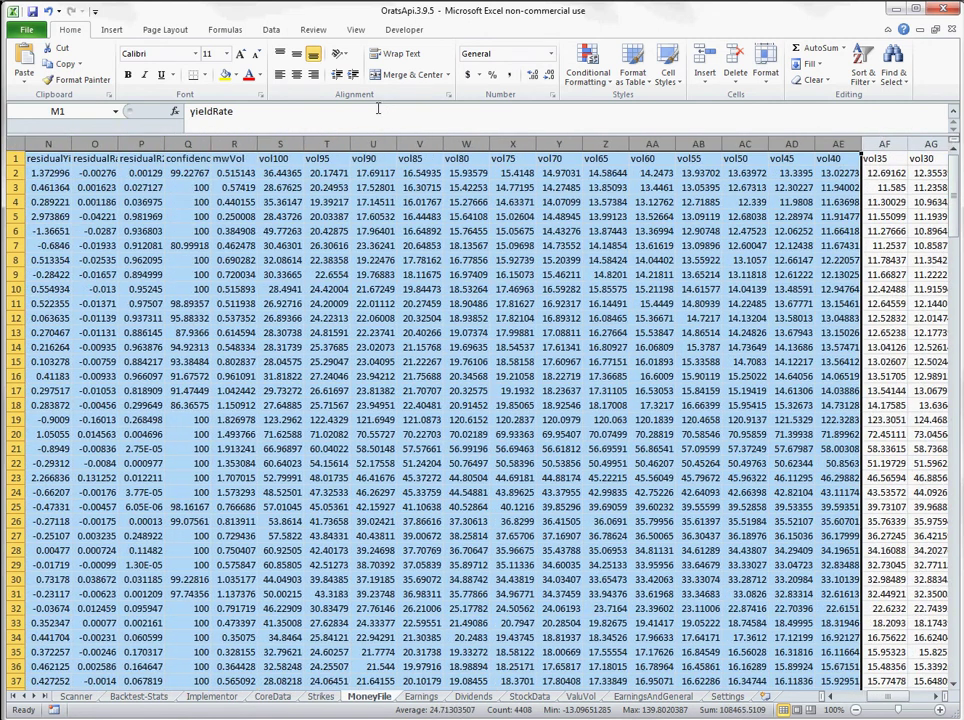
click(509, 74)
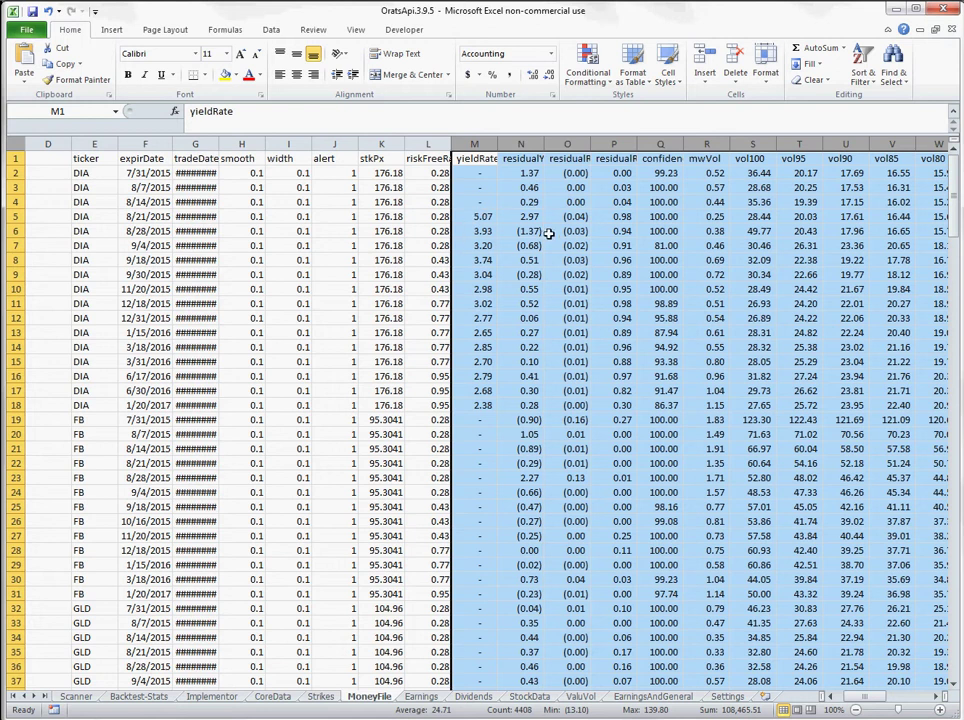
double_click(545, 145)
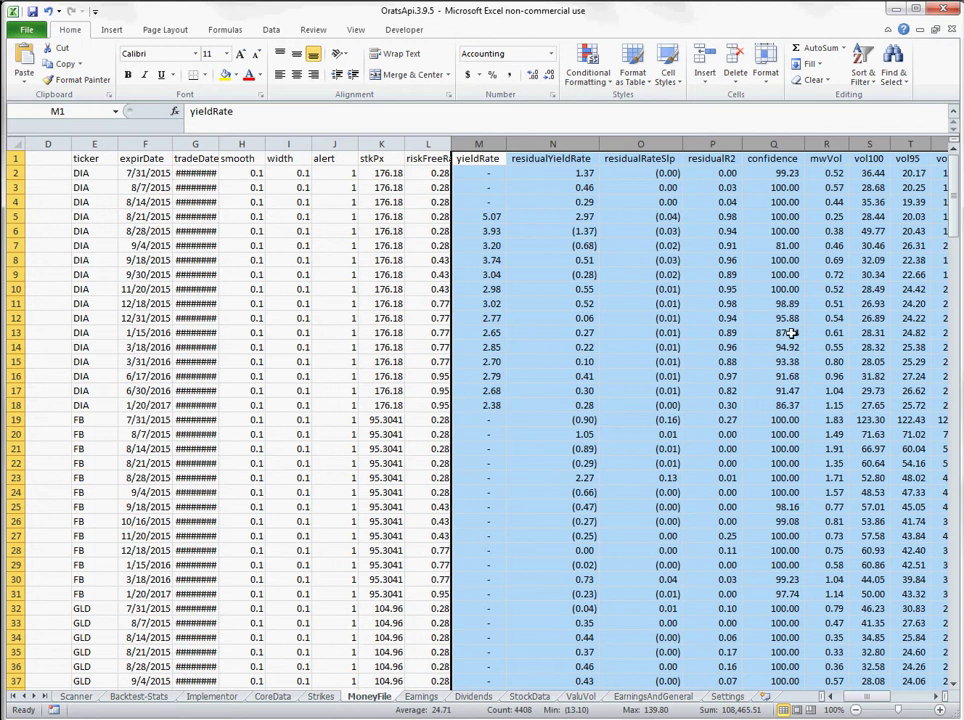
Check a confidence value and the mwVol and vol100 headers
click(771, 231)
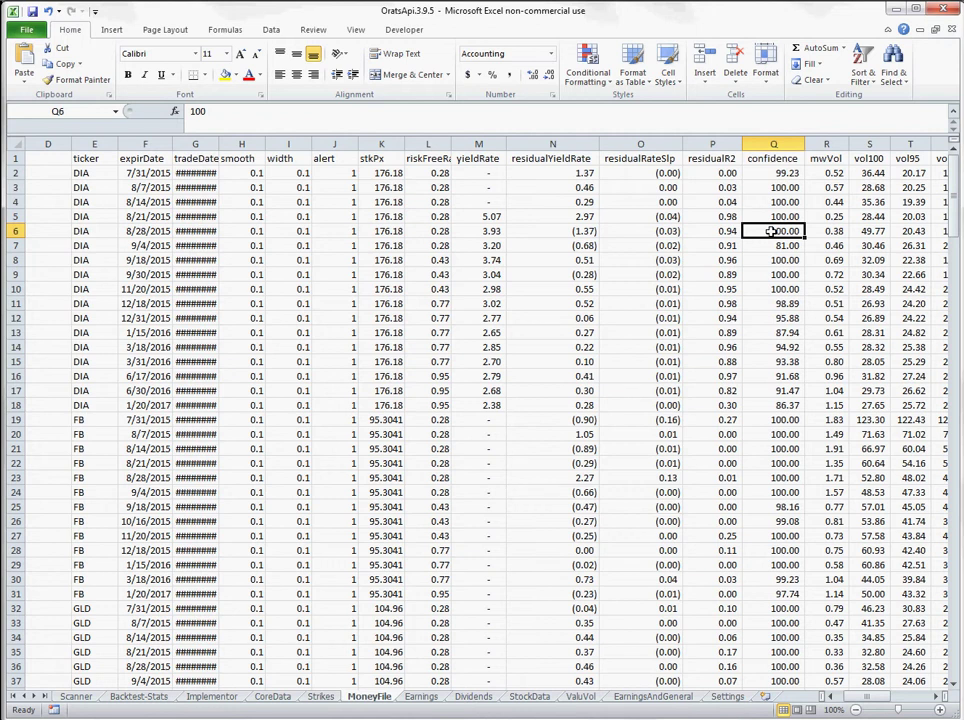
click(838, 159)
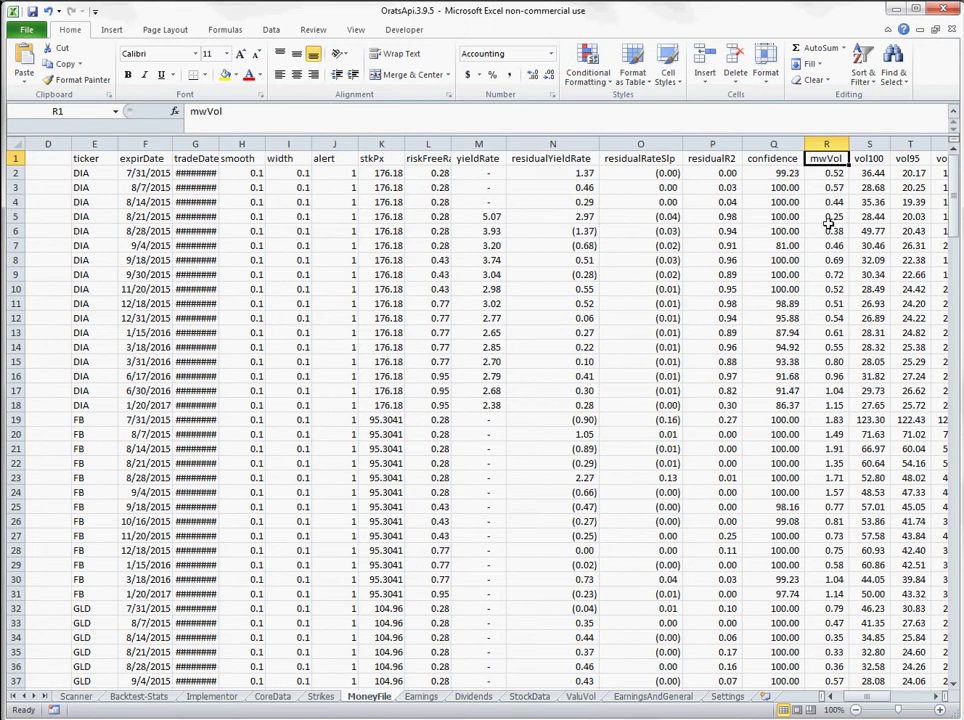
click(869, 158)
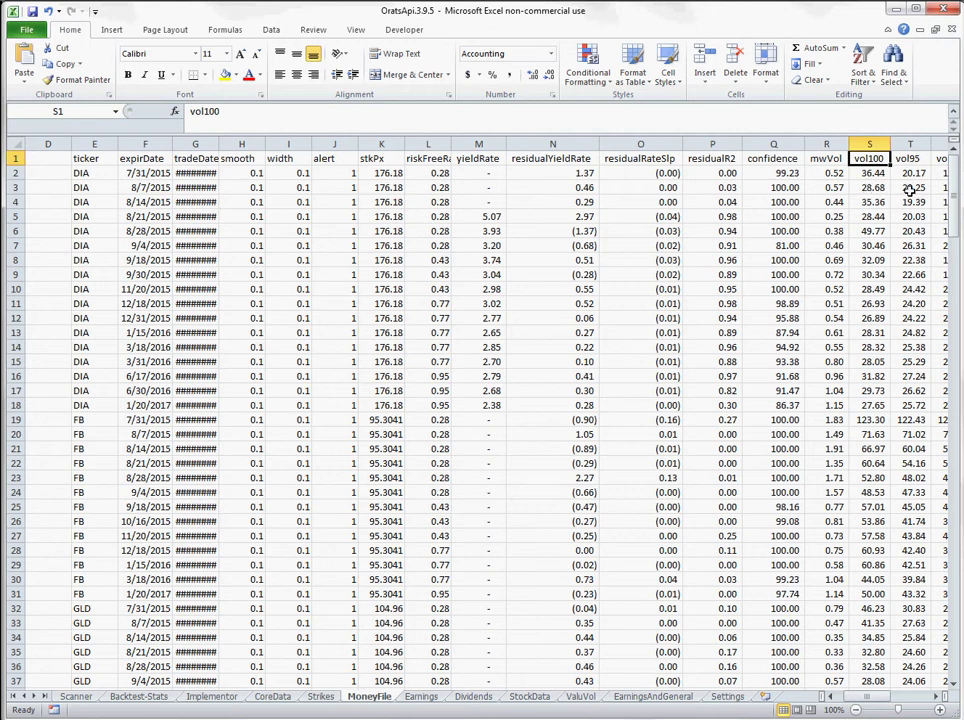
drag(911, 189, 920, 376)
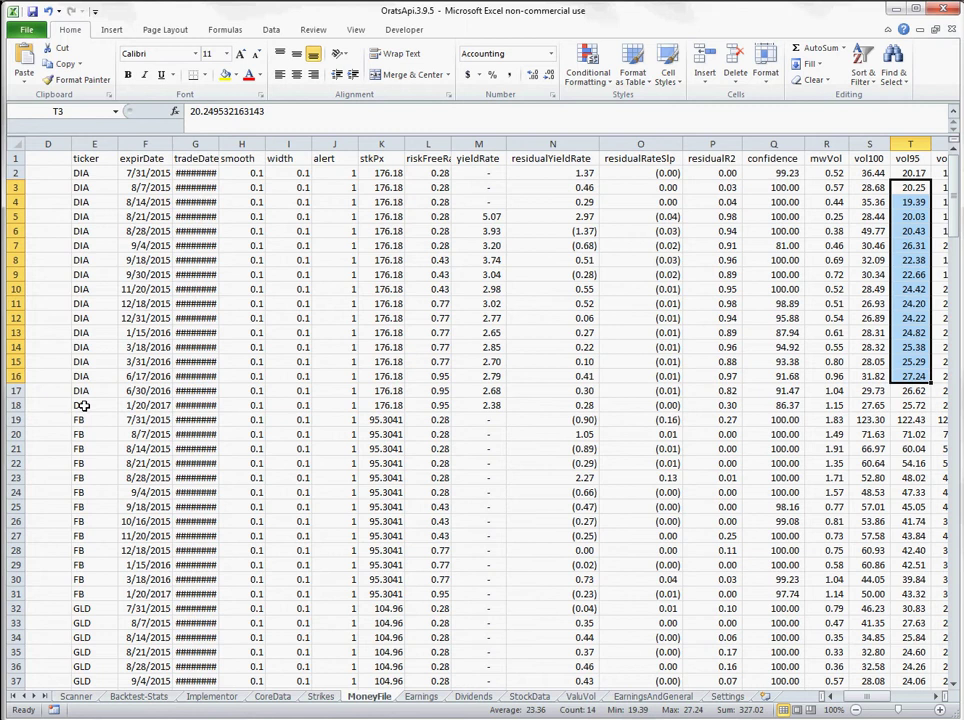
drag(80, 173, 871, 402)
key(Right)
key(Right)
key(Right)
key(Right)
key(Right)
key(Right)
key(Right)
key(Right)
key(Right)
key(Right)
key(Right)
key(Right)
key(Right)
key(Right)
key(Right)
key(Right)
key(Right)
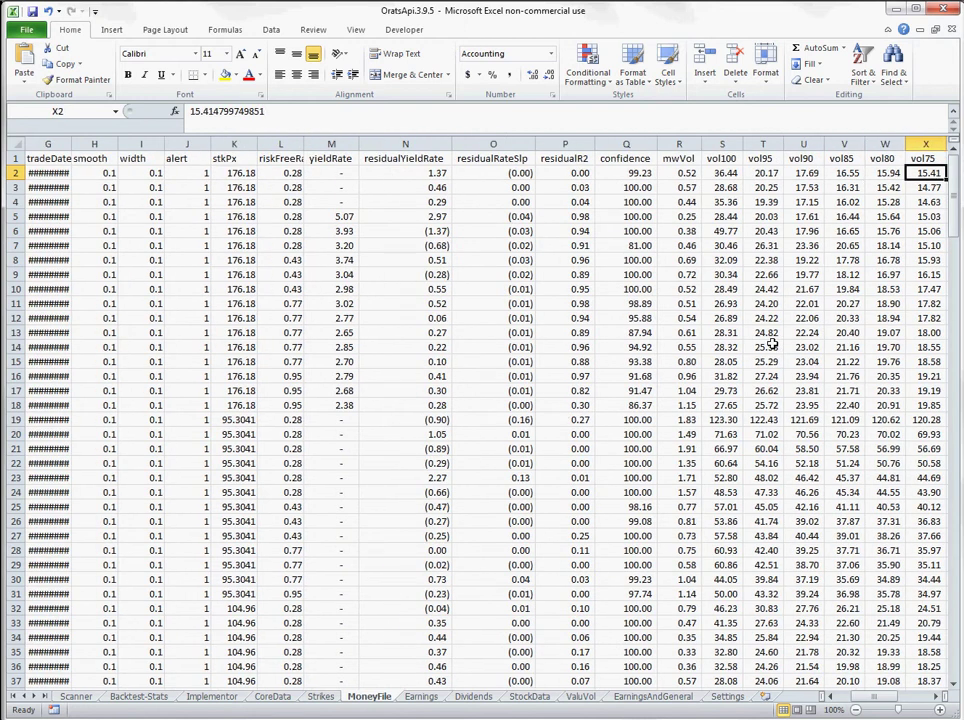
key(Right)
key(Right)
key(Right)
key(Right)
key(Right)
key(Right)
key(Right)
key(Right)
key(Right)
key(Right)
key(Right)
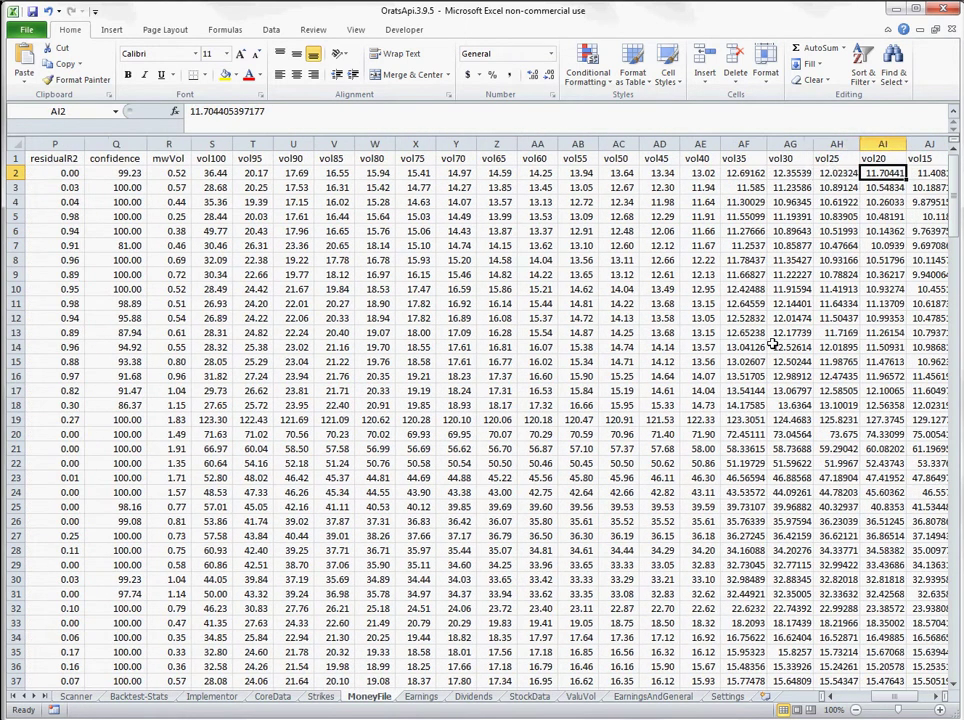
key(Left)
key(Left)
key(Left)
key(Left)
key(Left)
key(Left)
key(Left)
key(Left)
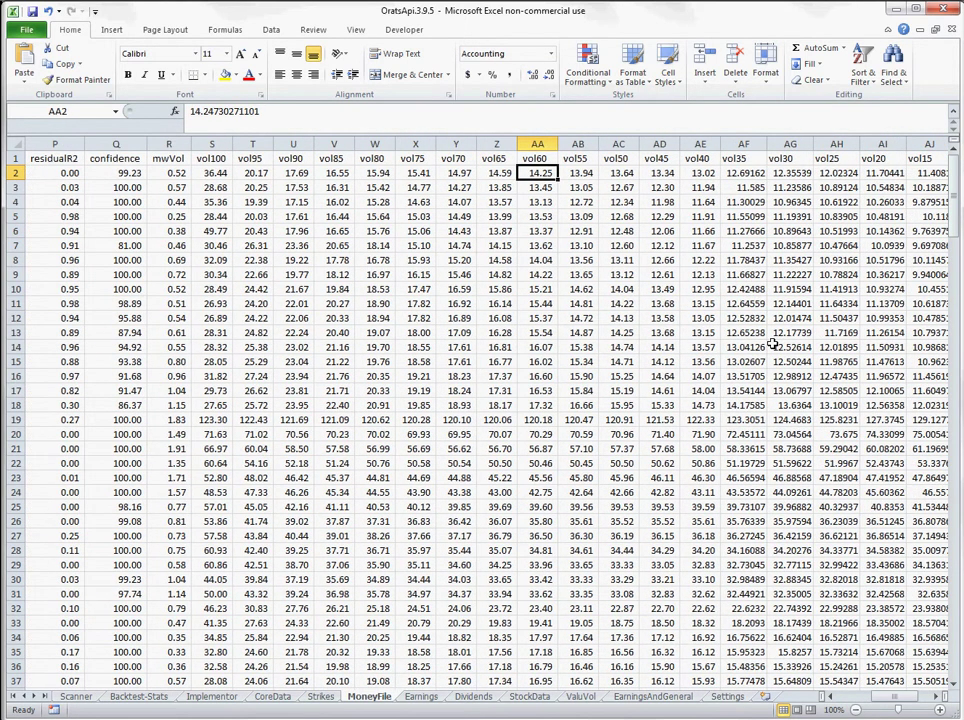
drag(615, 158, 620, 405)
scroll(645, 532, left, 5)
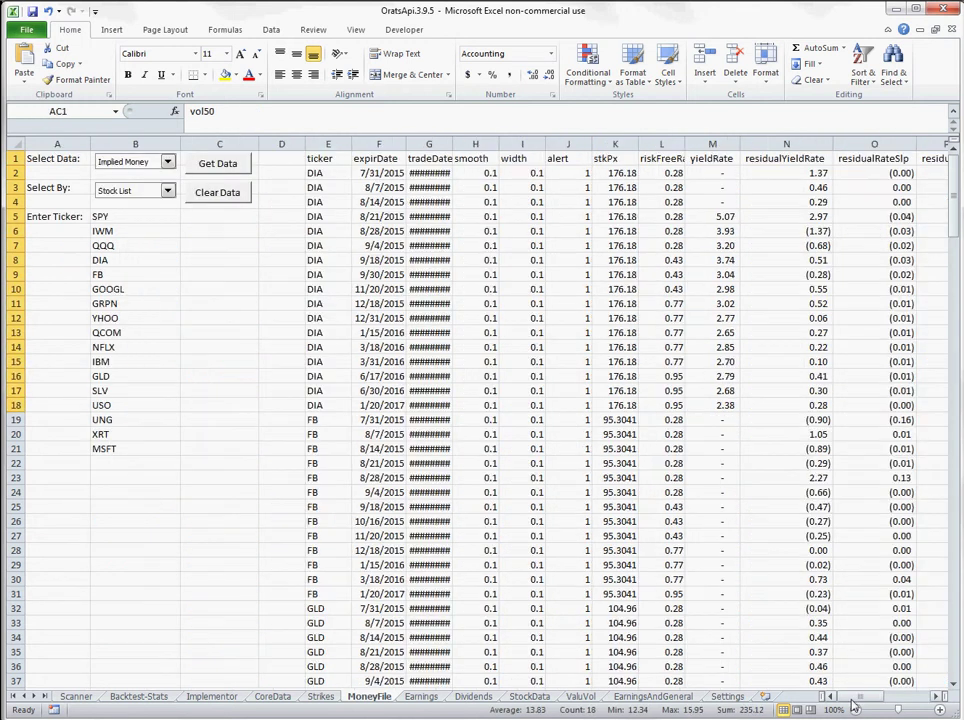
On the Strikes sheet, set the ticker to dia and fetch its strike data
click(322, 698)
click(117, 189)
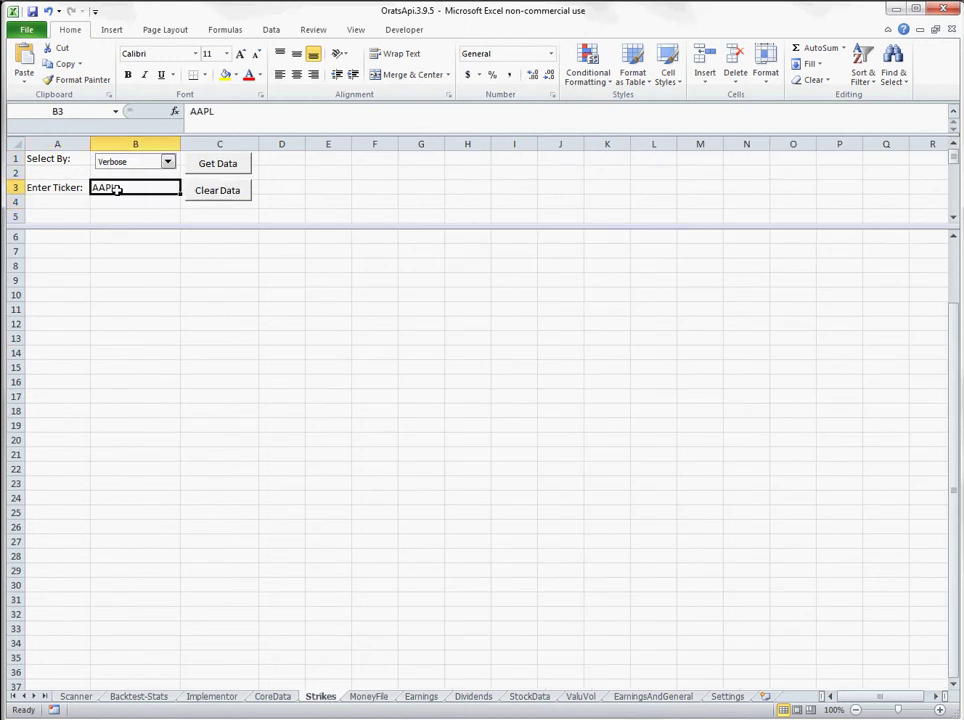
text(dia)
key(Return)
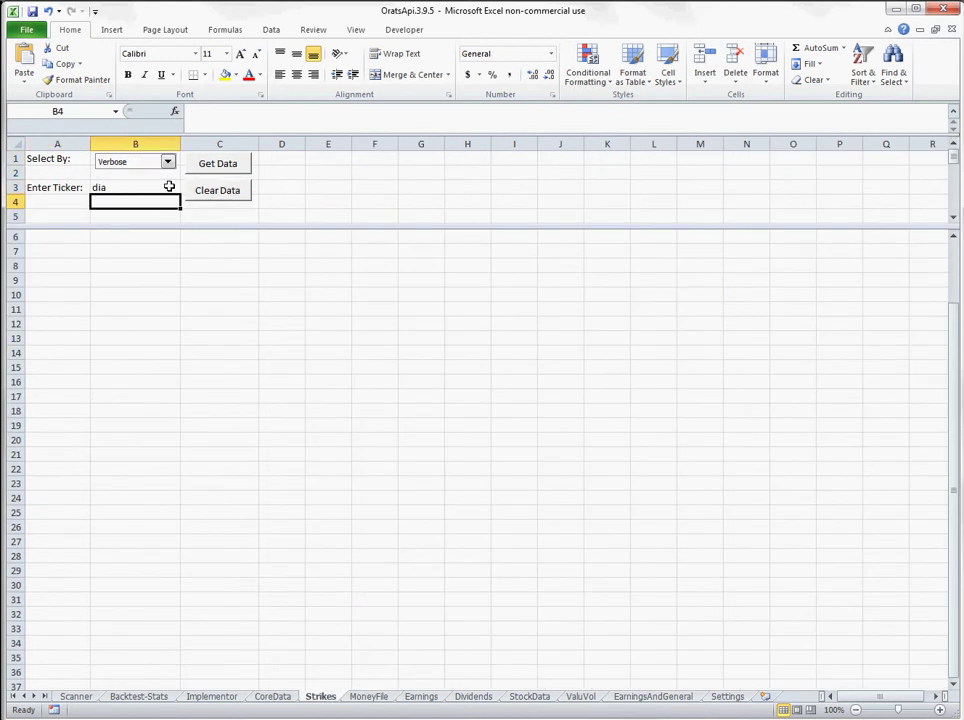
click(200, 164)
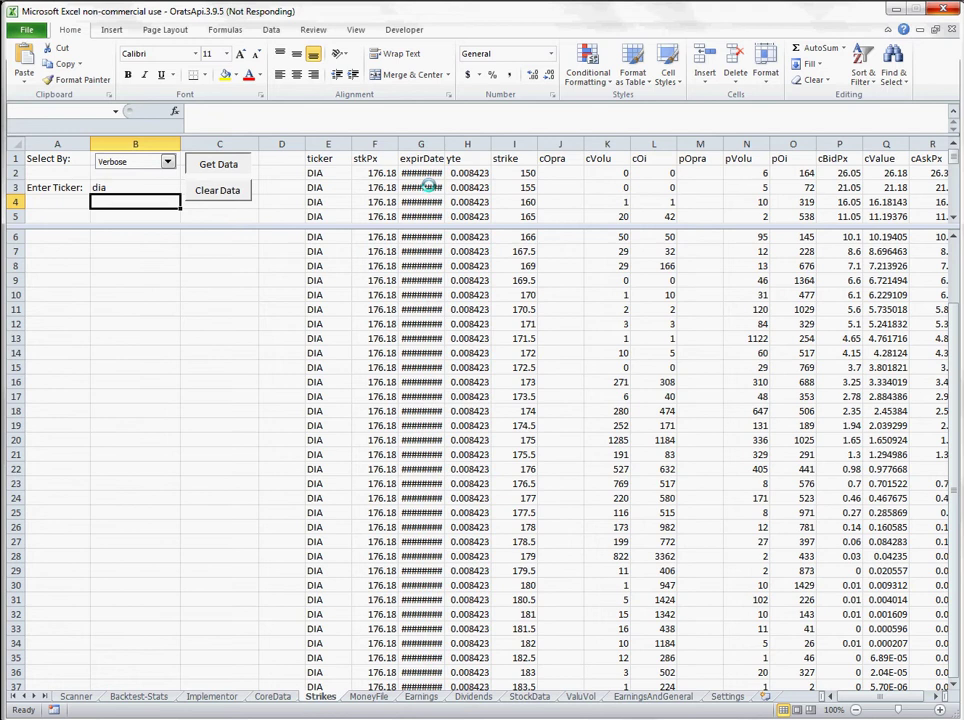
Remove the window split, AutoFit the expirDate column, and check a cBidPx value
double_click(518, 226)
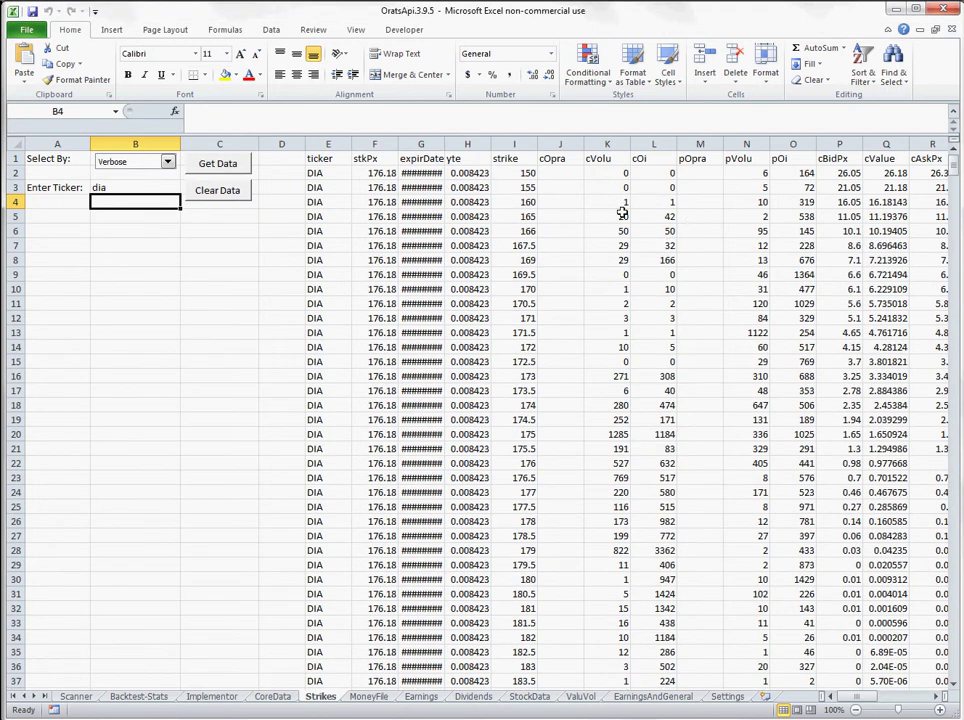
double_click(444, 144)
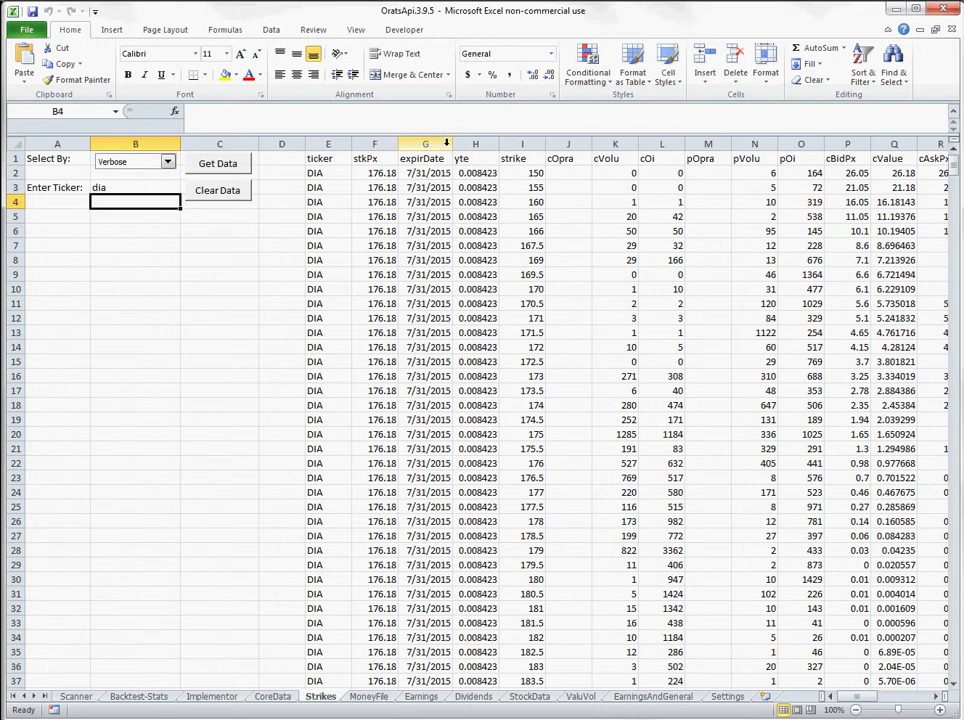
click(862, 244)
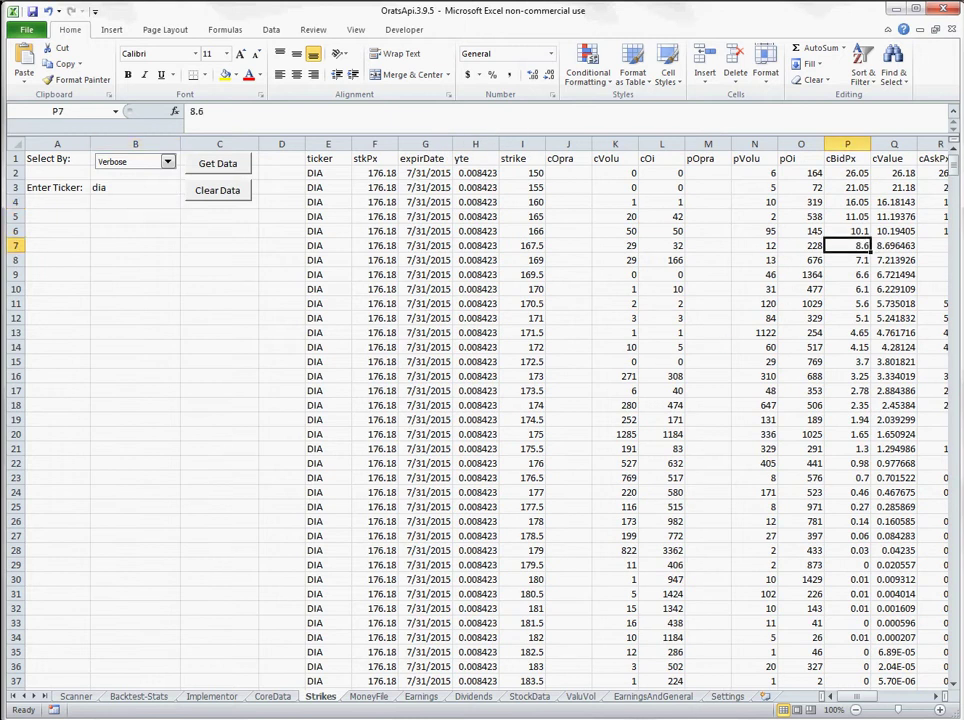
Give columns Q onward two-decimal Accounting format and check the headers through smoothedResidualRate
drag(894, 144, 930, 144)
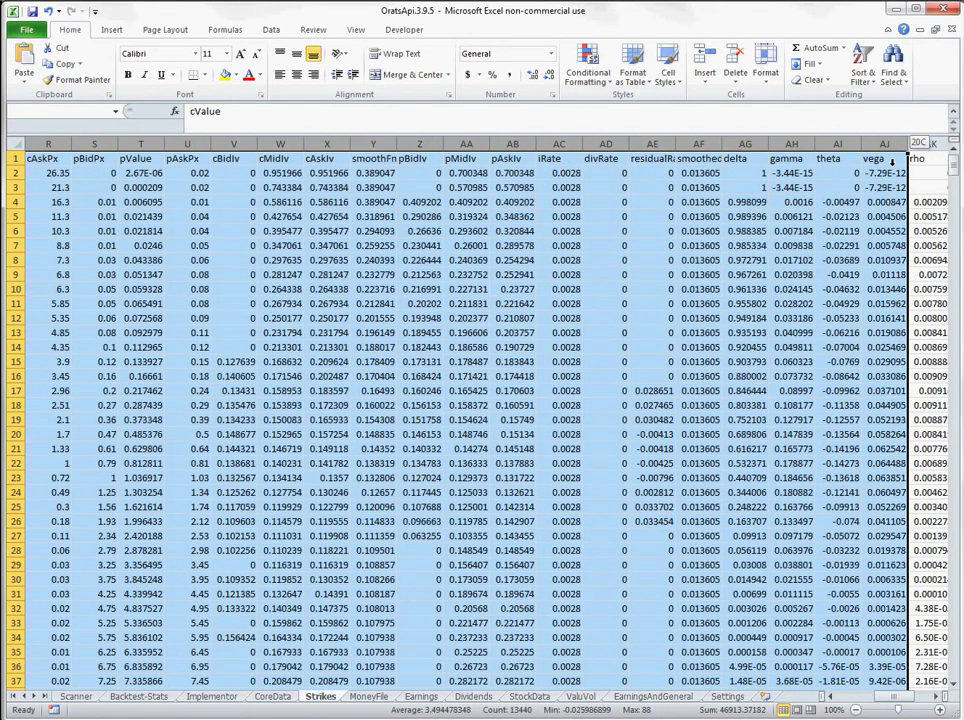
click(510, 76)
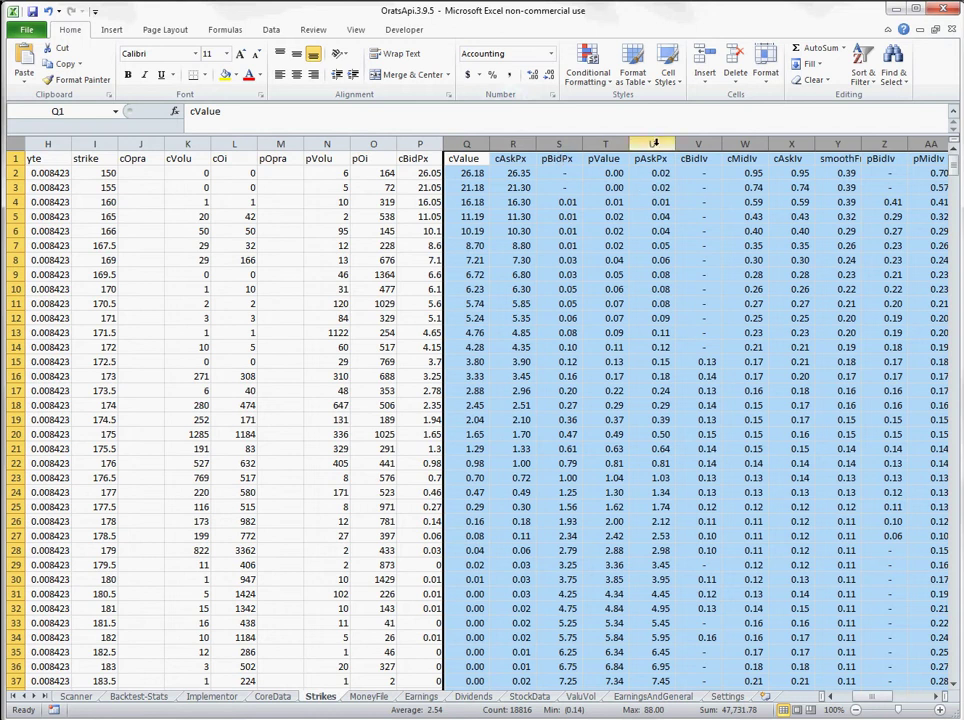
click(735, 159)
key(Left)
key(Right)
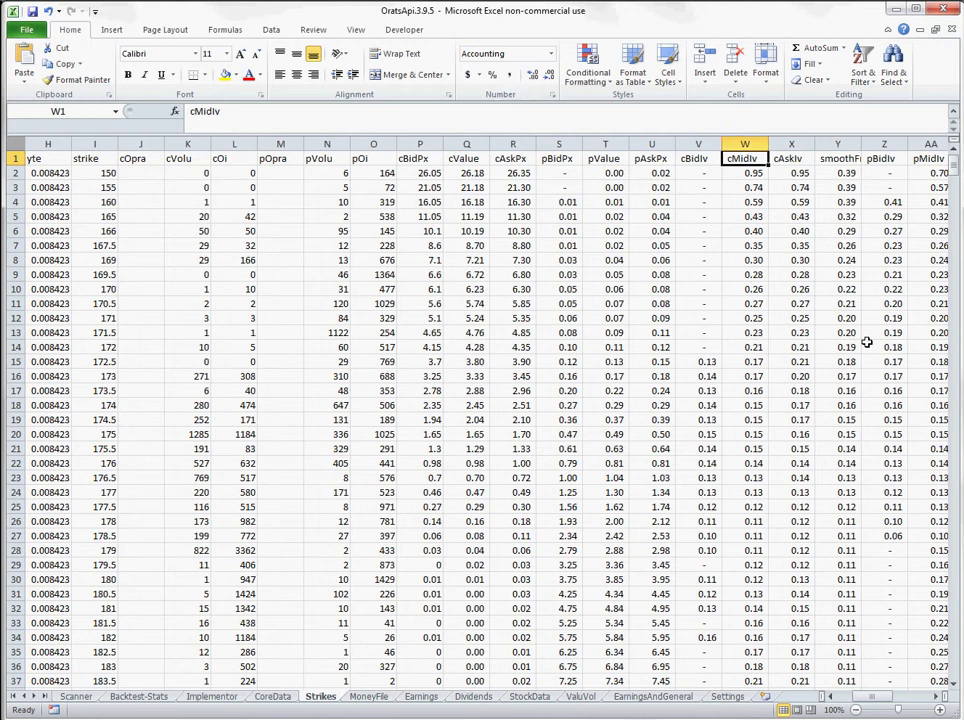
key(Right)
key(Right)
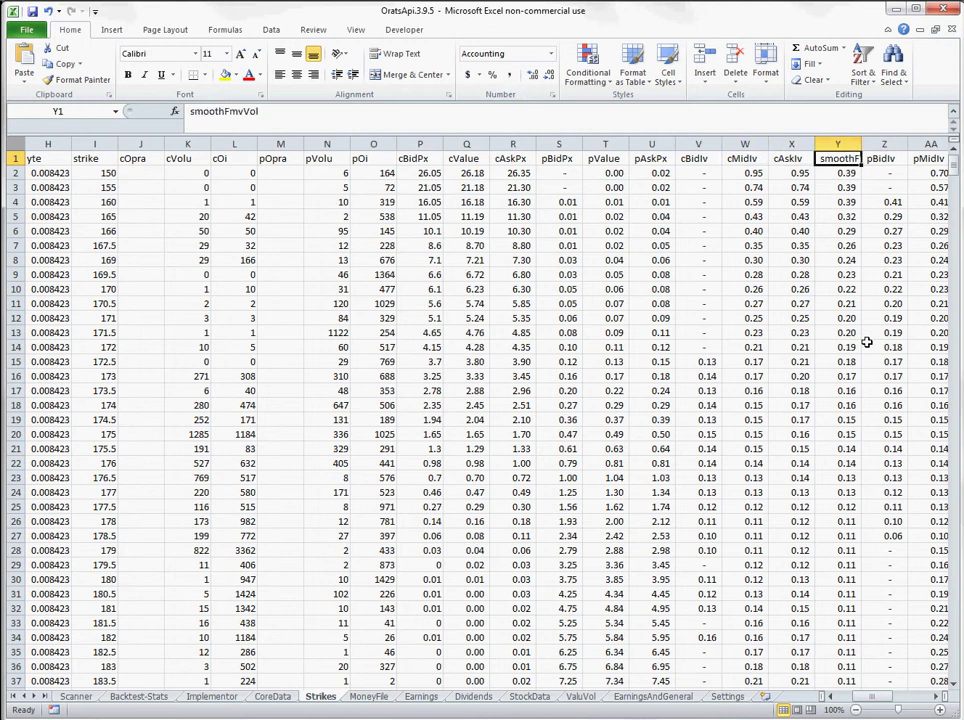
key(Right)
key(Right)
key(Right)
key(Right)
key(Right)
key(Right)
key(Right)
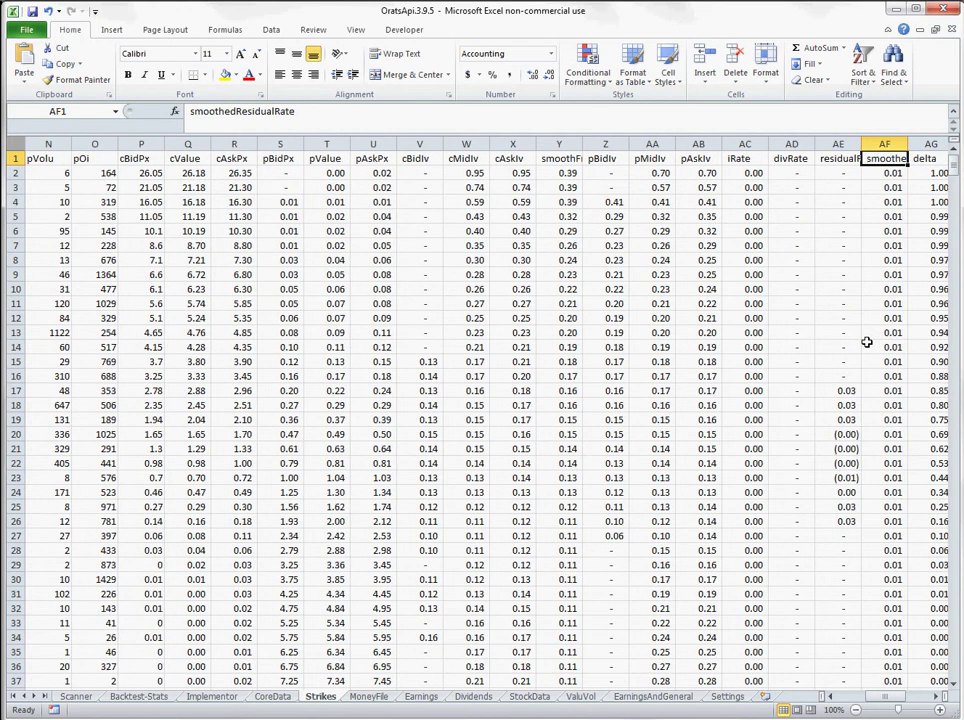
Inspect the nonzero residual values in column AE, then row 22's delta and extVol
drag(843, 393, 845, 515)
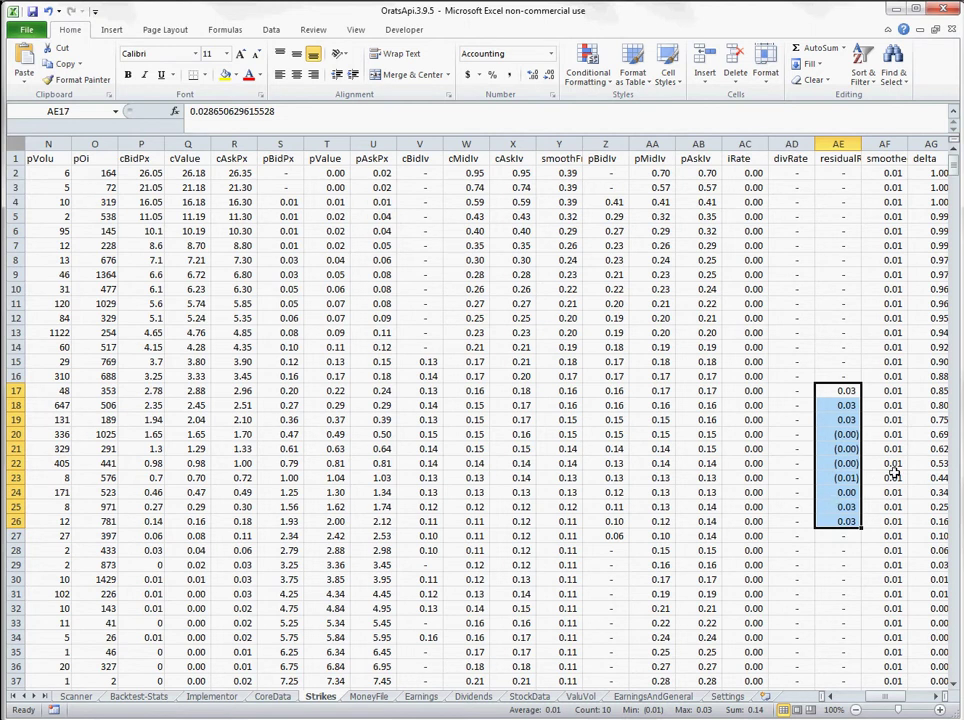
click(940, 460)
key(Right)
key(Right)
key(Right)
key(Right)
key(Right)
key(Right)
key(Right)
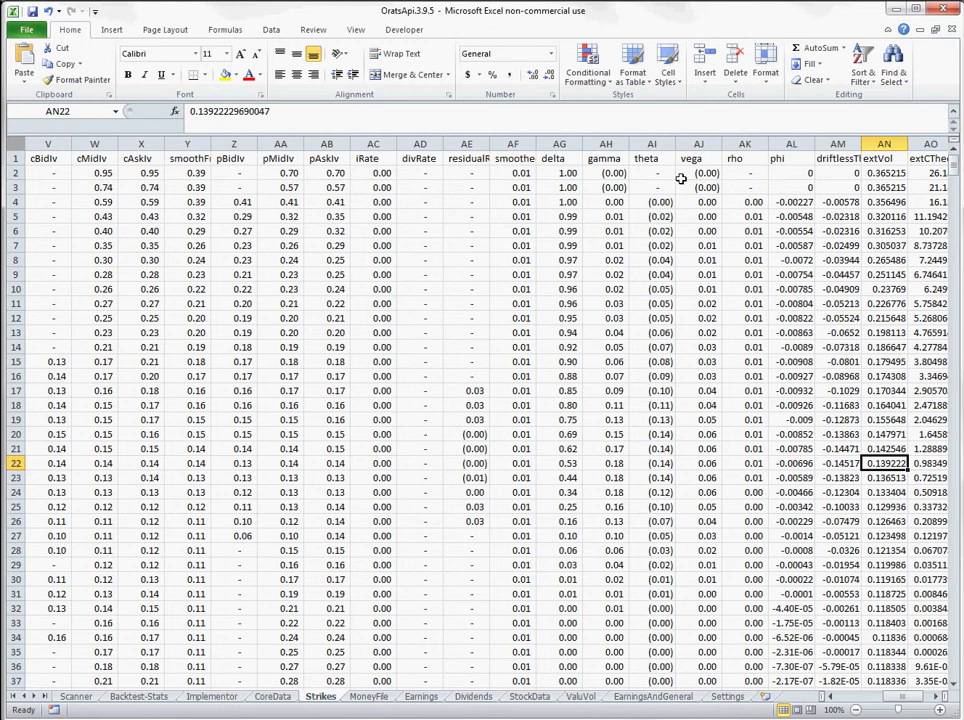